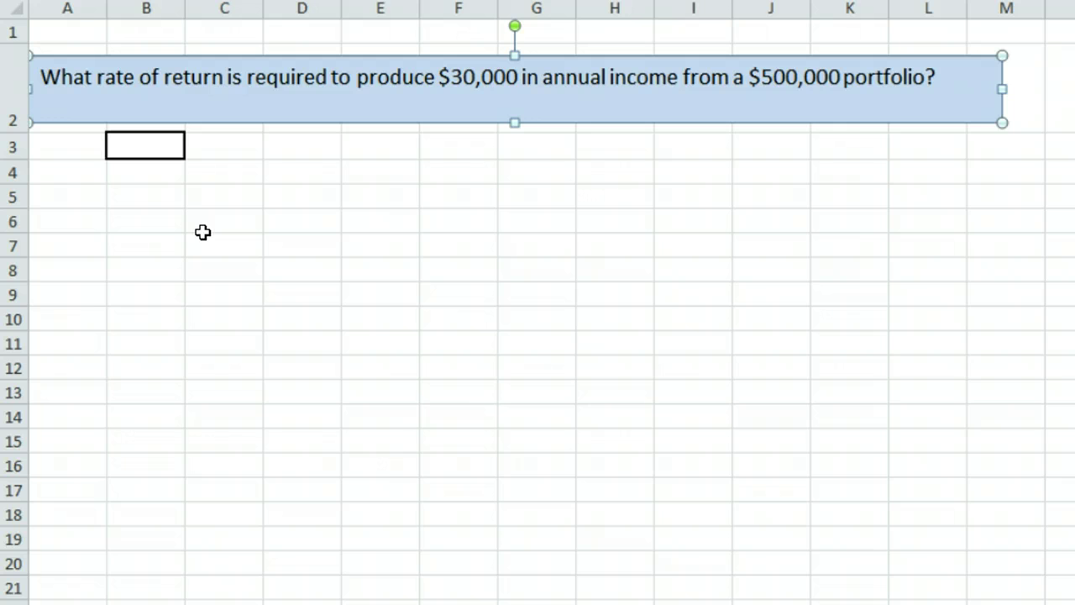
# Calculate the required return in cell B3 by dividing the income by the portfolio value with =30000/500000
pyautogui.press('Escape')
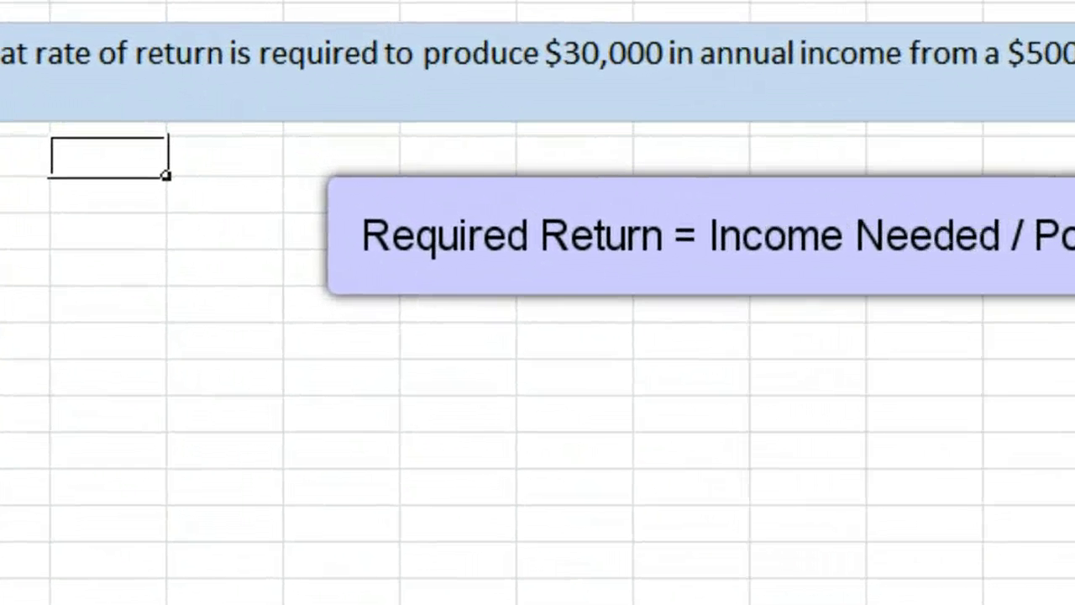
pyautogui.click(142, 165)
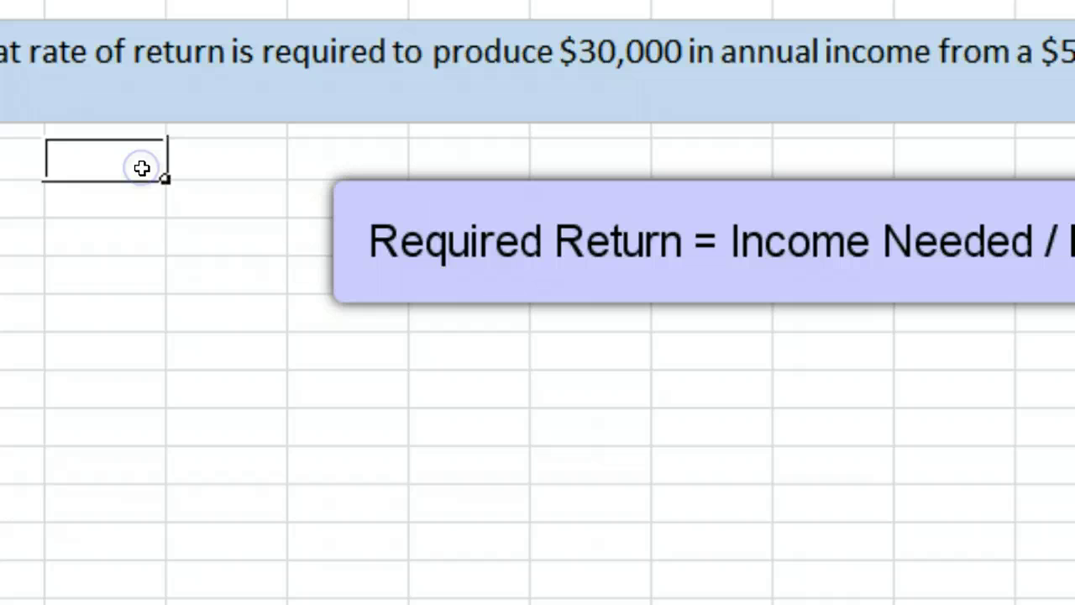
pyautogui.write('=30000/')
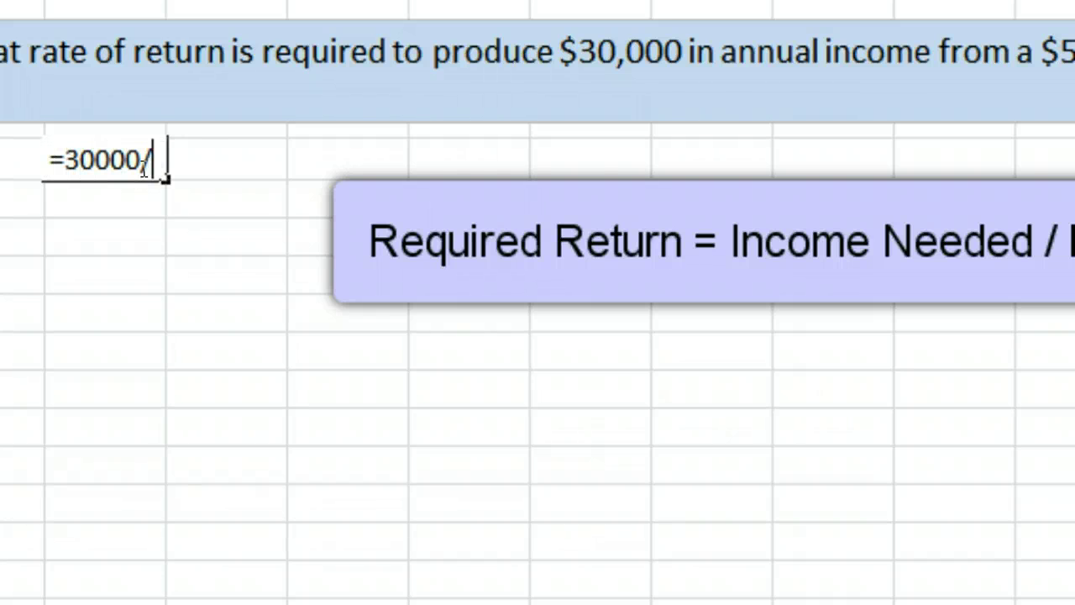
pyautogui.write('500000')
pyautogui.press('Return')
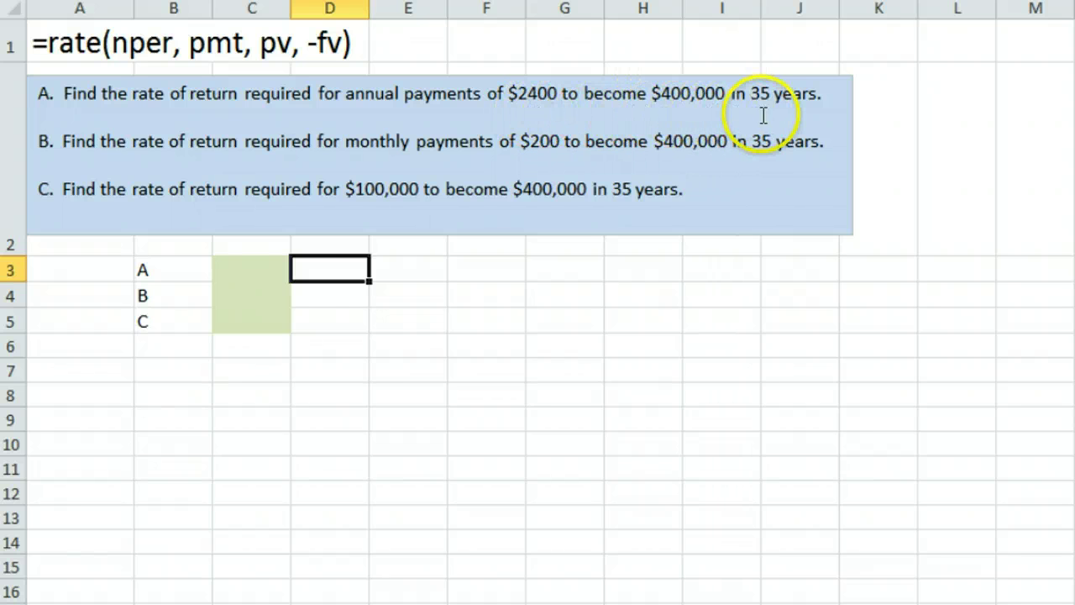
# Calculate scenario A's required annual rate in cell C3 with the formula =rate(35,2400,0,-400000)
pyautogui.click(250, 272)
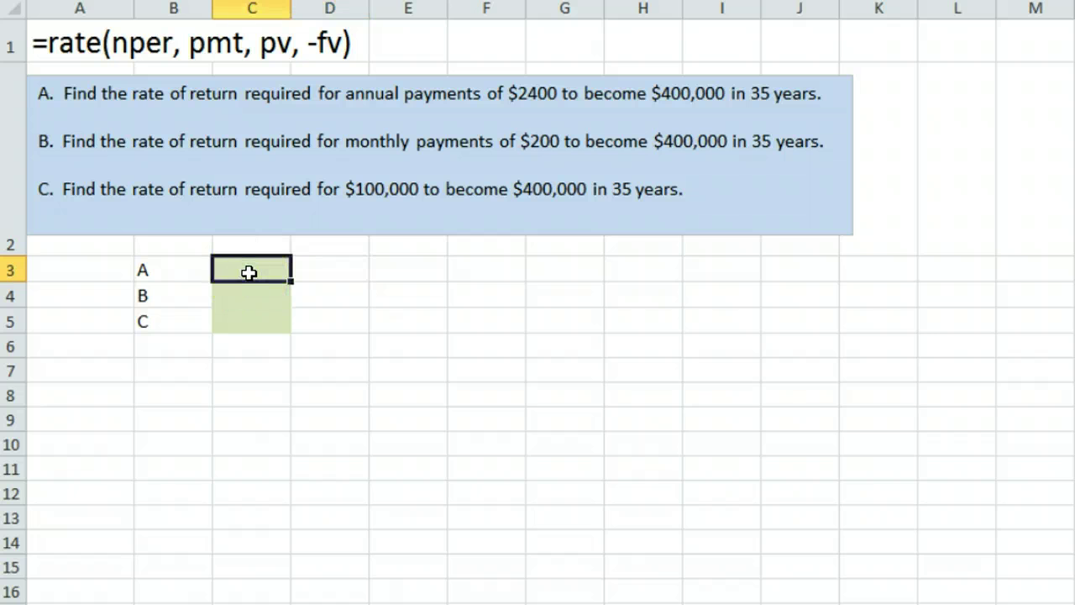
pyautogui.write('=rate')
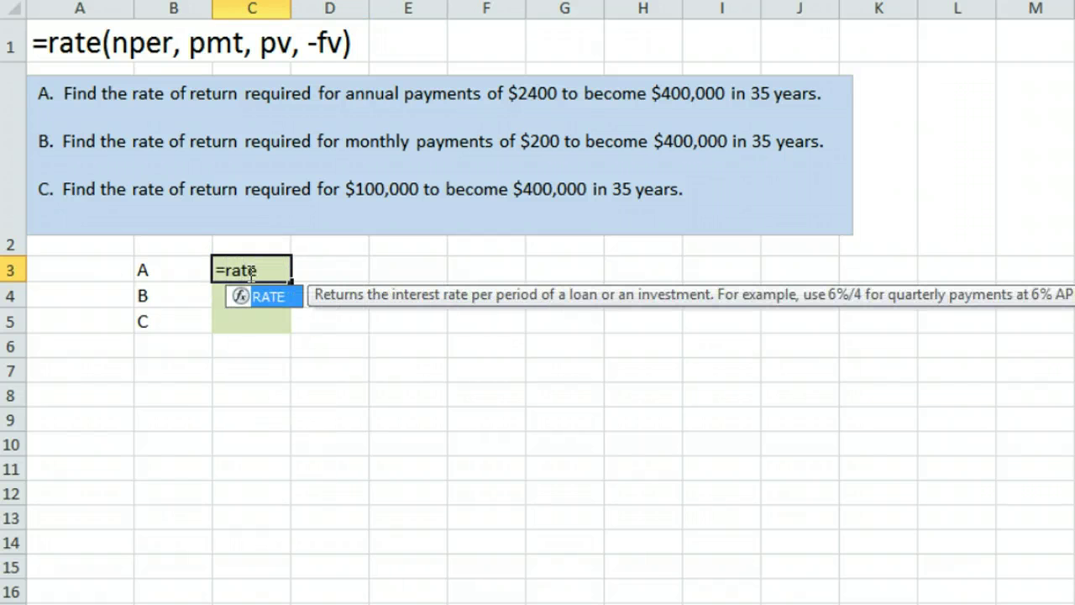
pyautogui.write('(35')
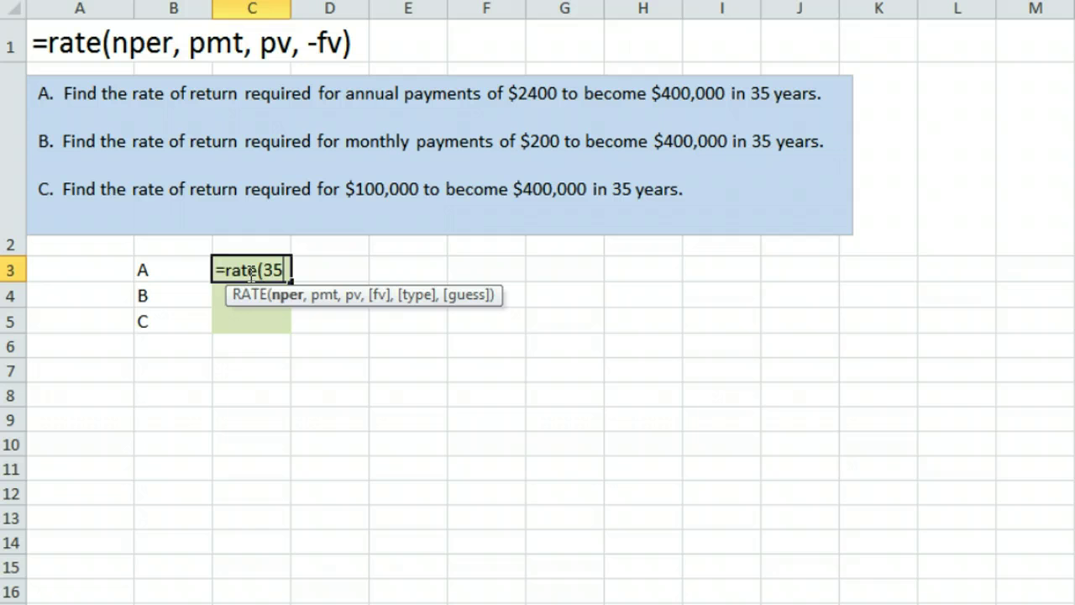
pyautogui.write(', ')
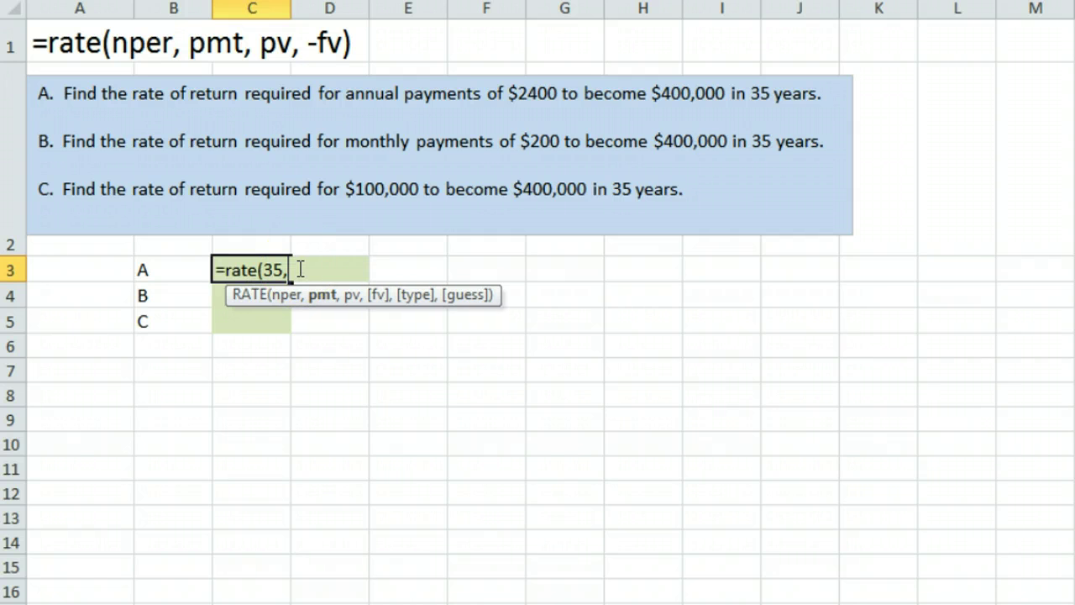
pyautogui.write('2400,0,')
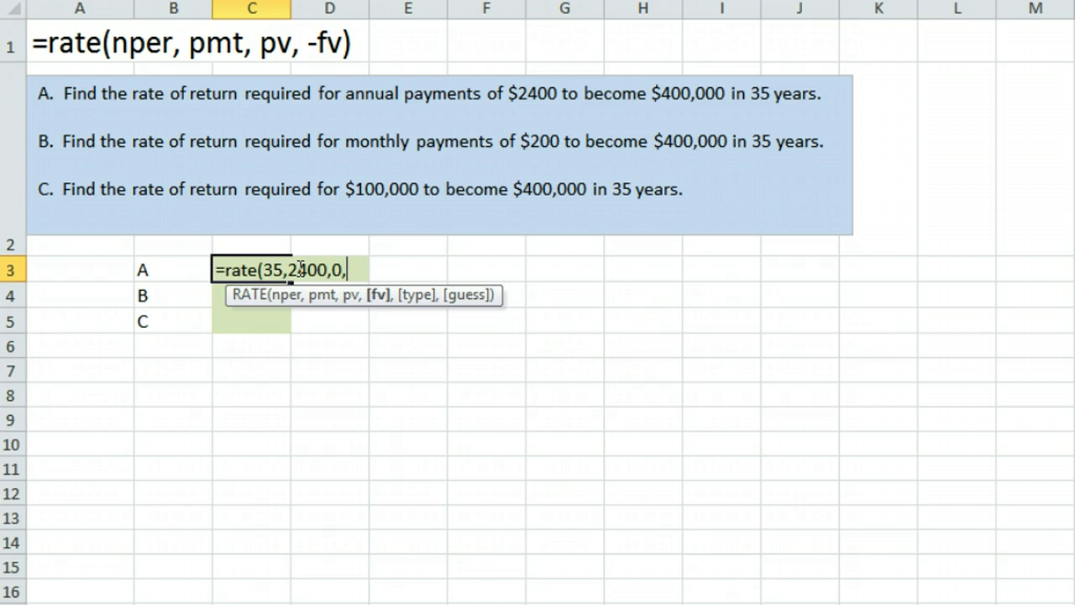
pyautogui.write('-400000)')
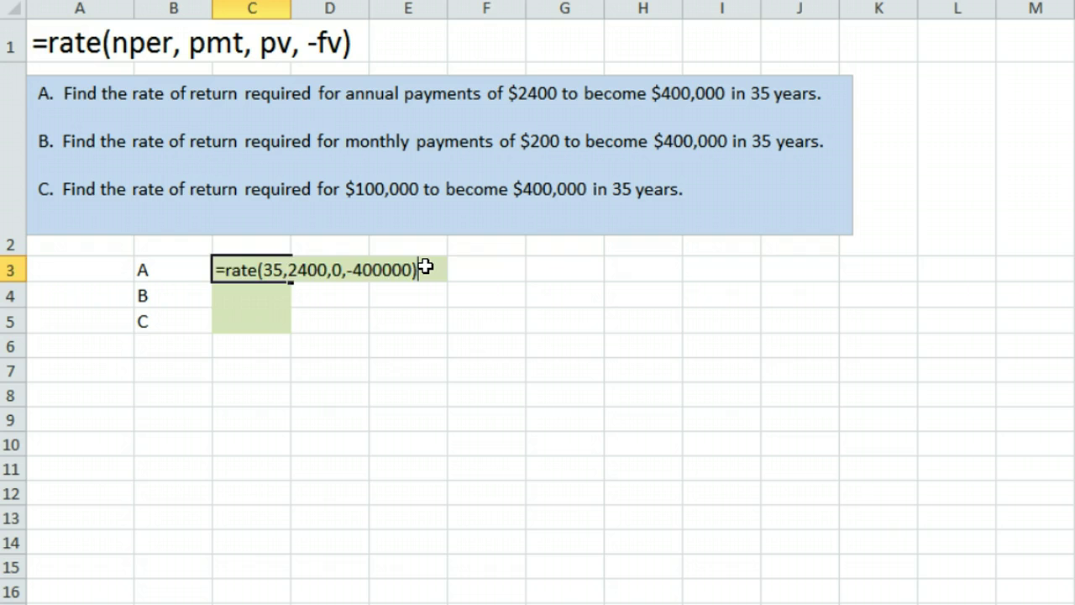
pyautogui.press('Return')
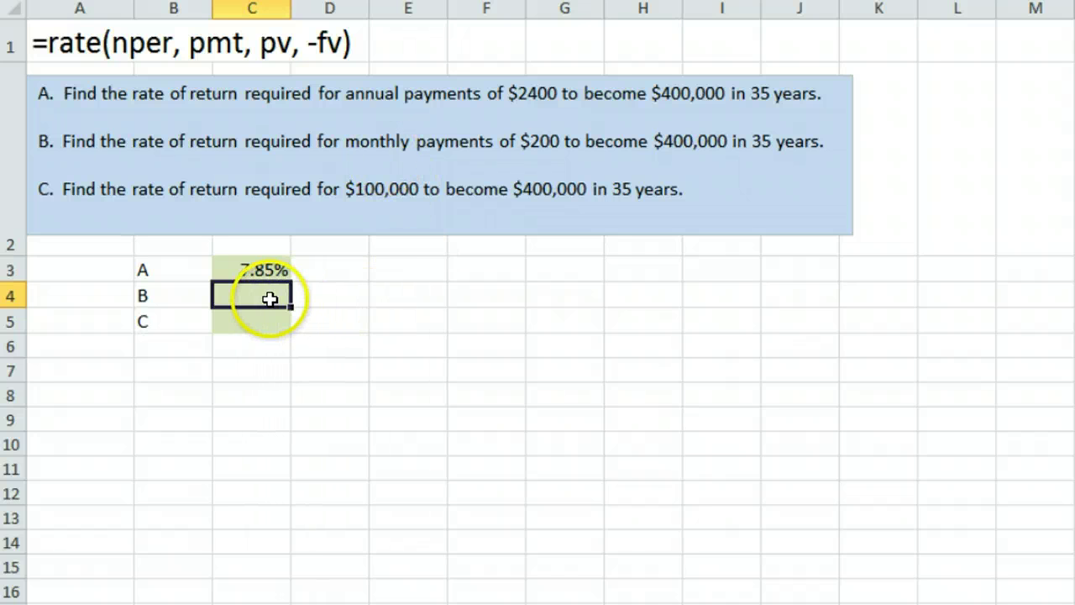
# Calculate scenario B's annualized rate for monthly payments in cell C4 with the formula =rate(35*12,200,0,-400000)*12
pyautogui.write('=')
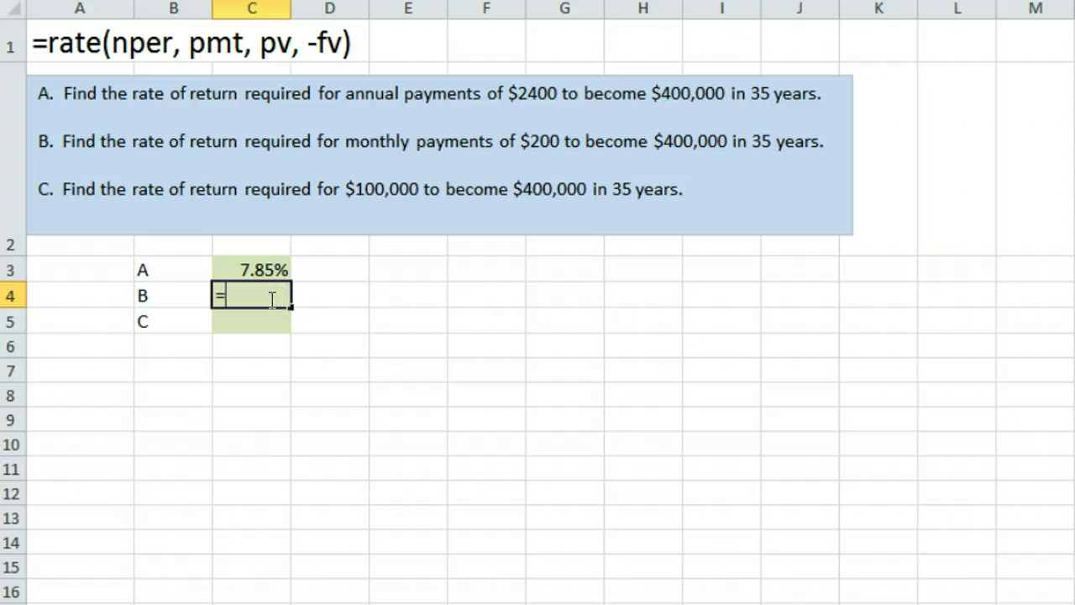
pyautogui.write('rate(')
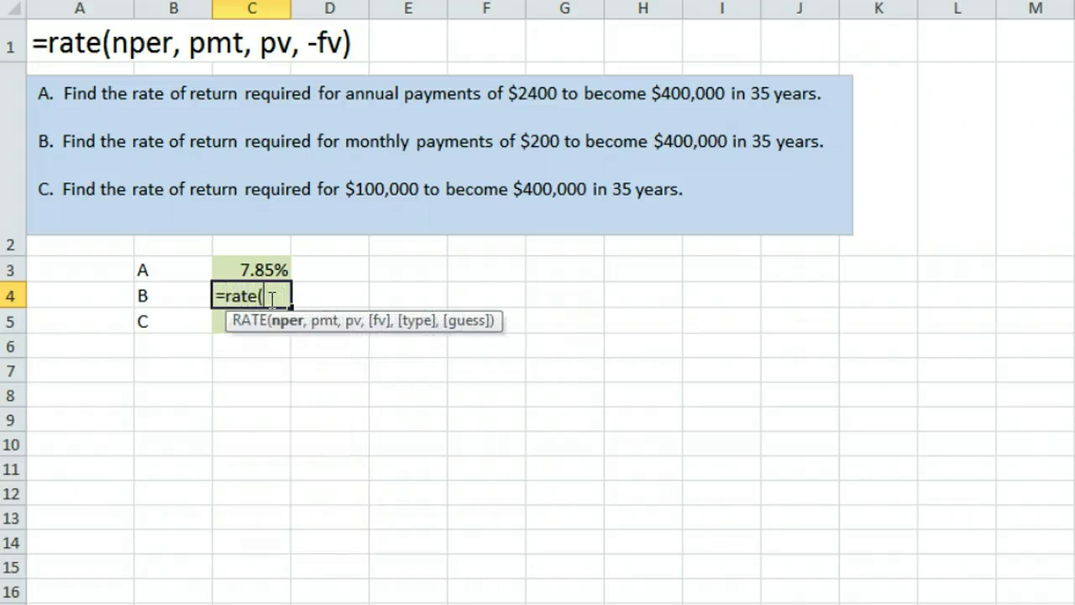
pyautogui.write('35*')
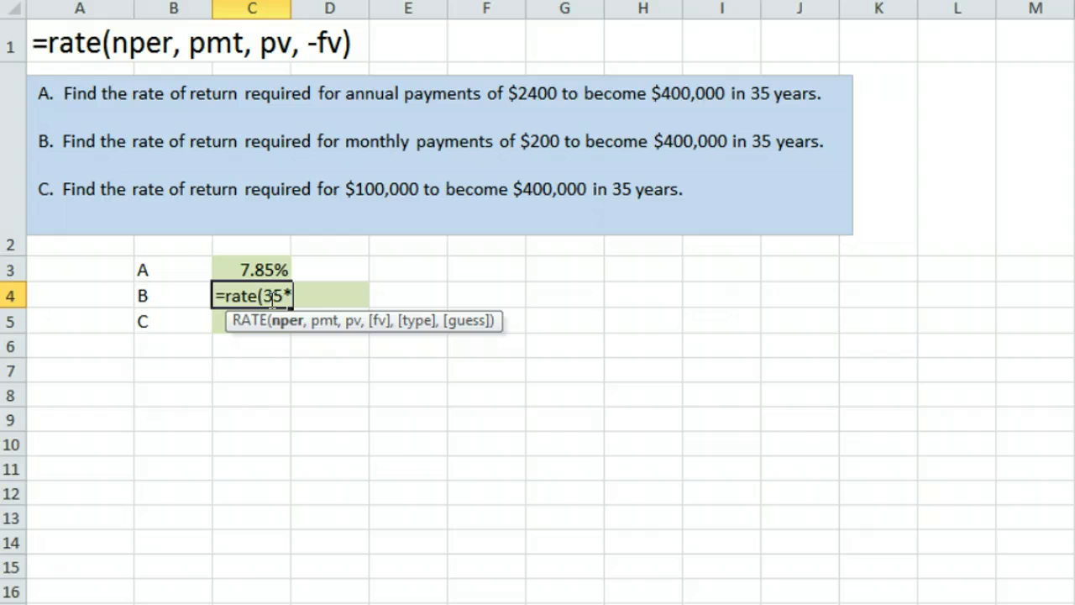
pyautogui.write('12,')
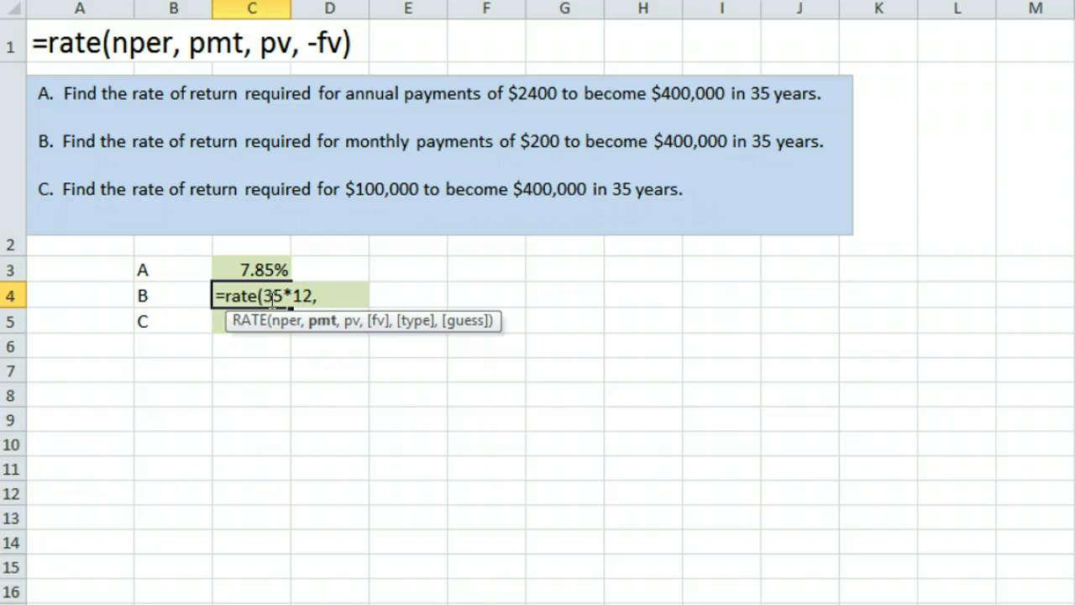
pyautogui.click(301, 297)
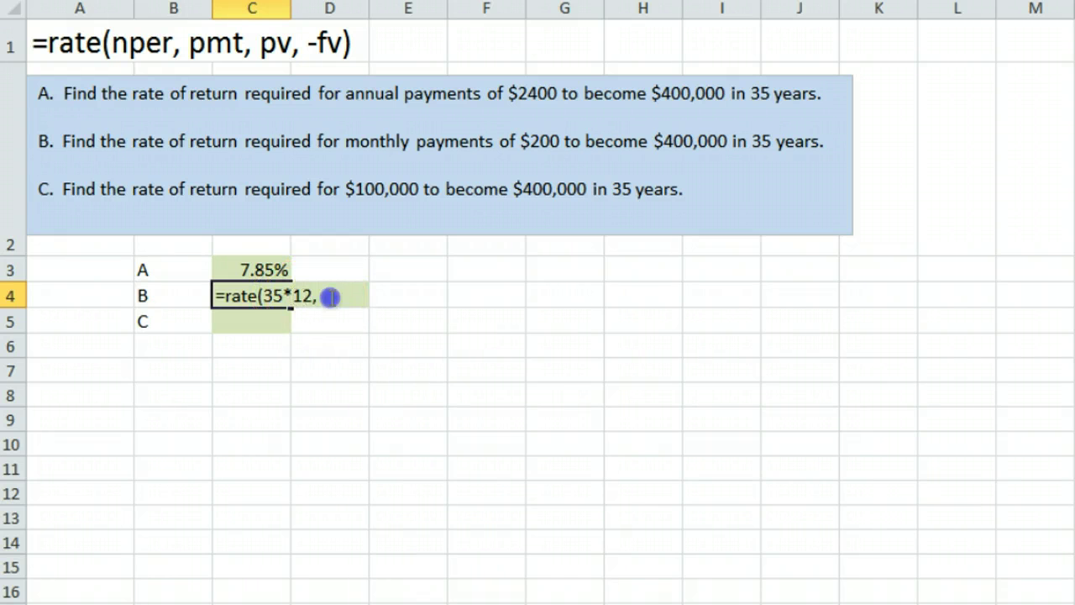
pyautogui.write('2')
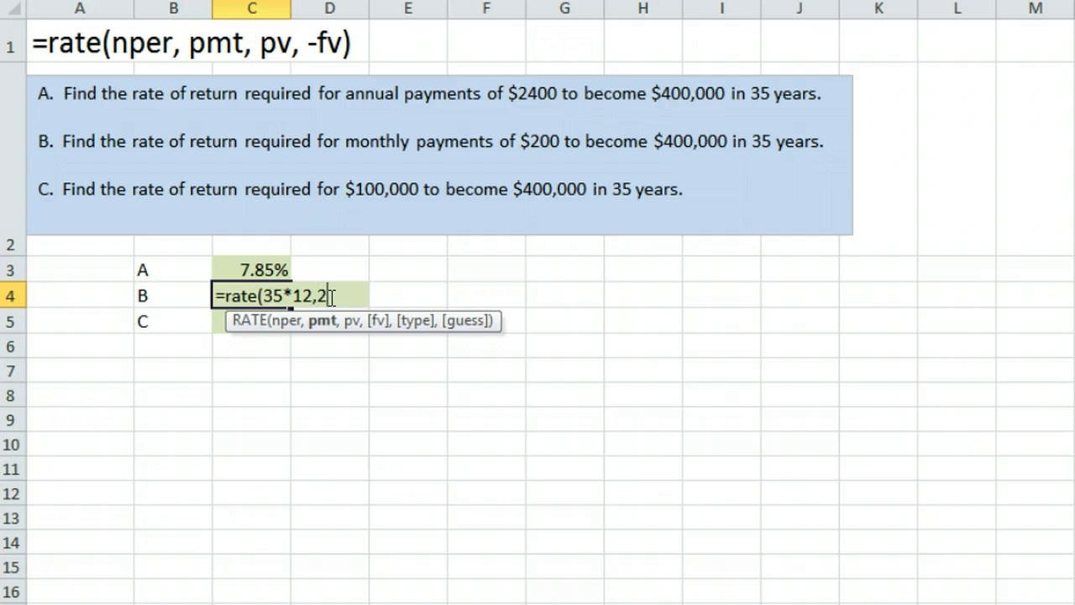
pyautogui.write('00,0,')
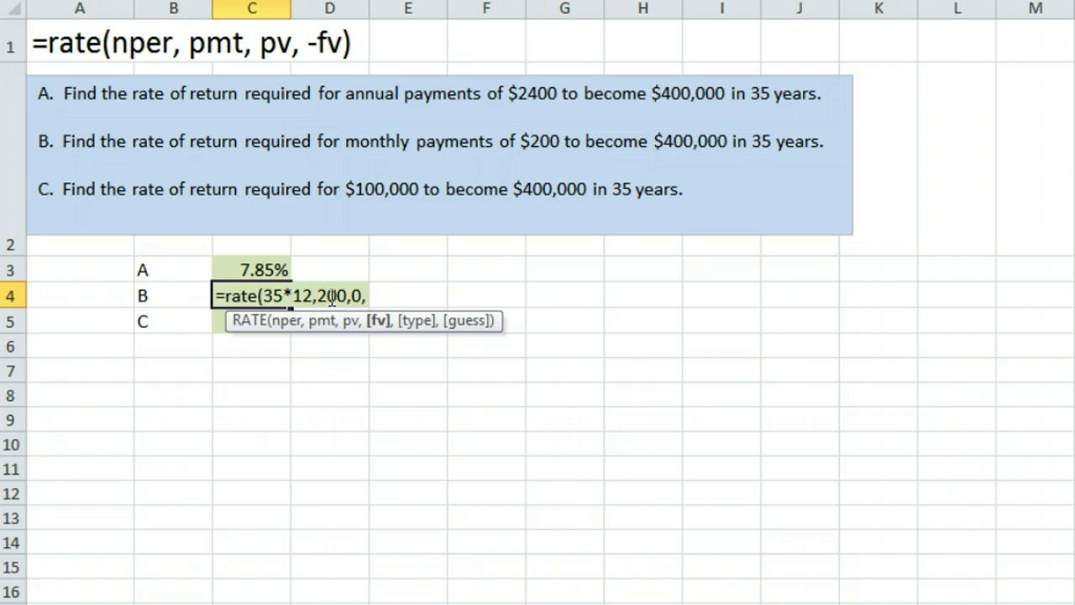
pyautogui.write('-4')
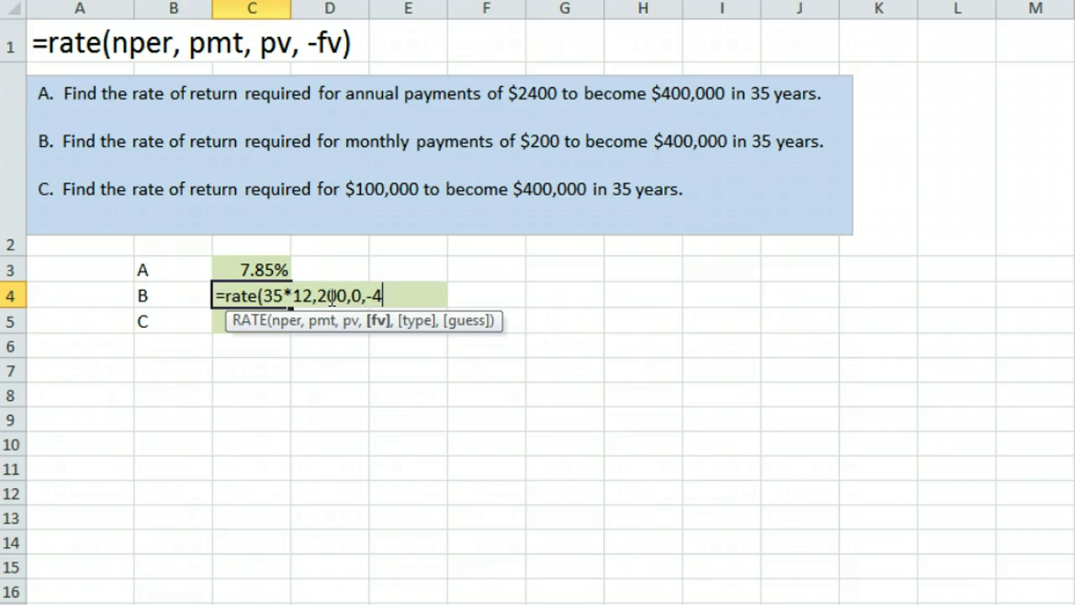
pyautogui.write('00000)')
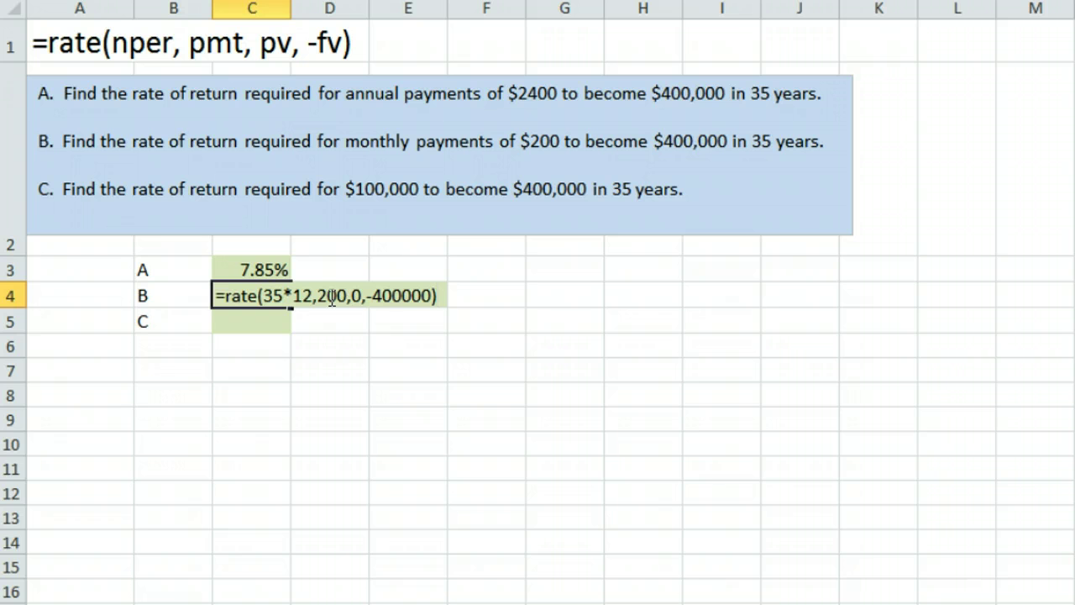
pyautogui.write('*')
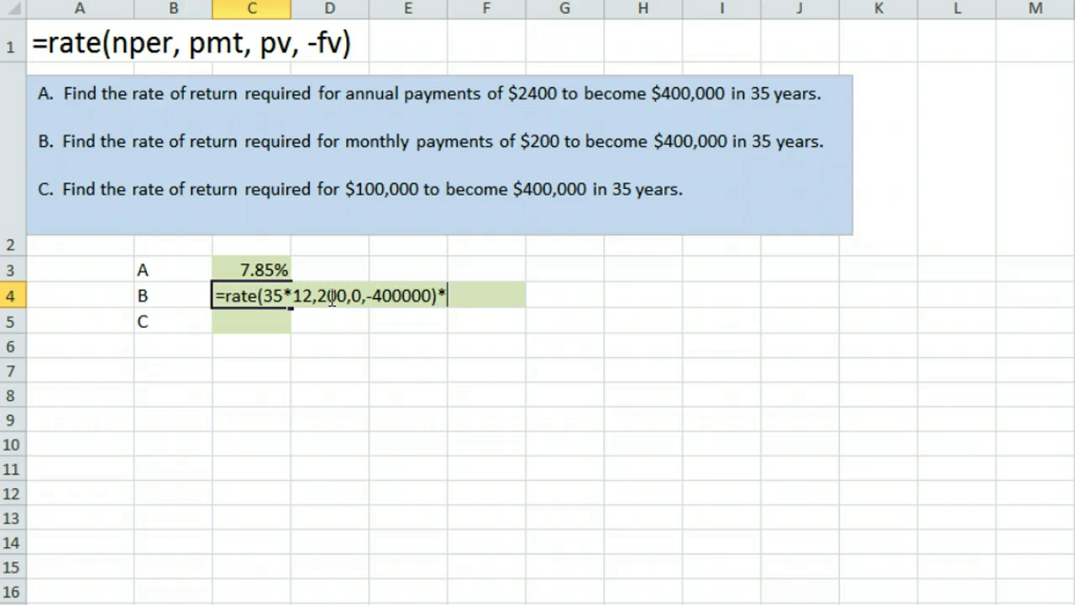
pyautogui.write('12')
pyautogui.press('Return')
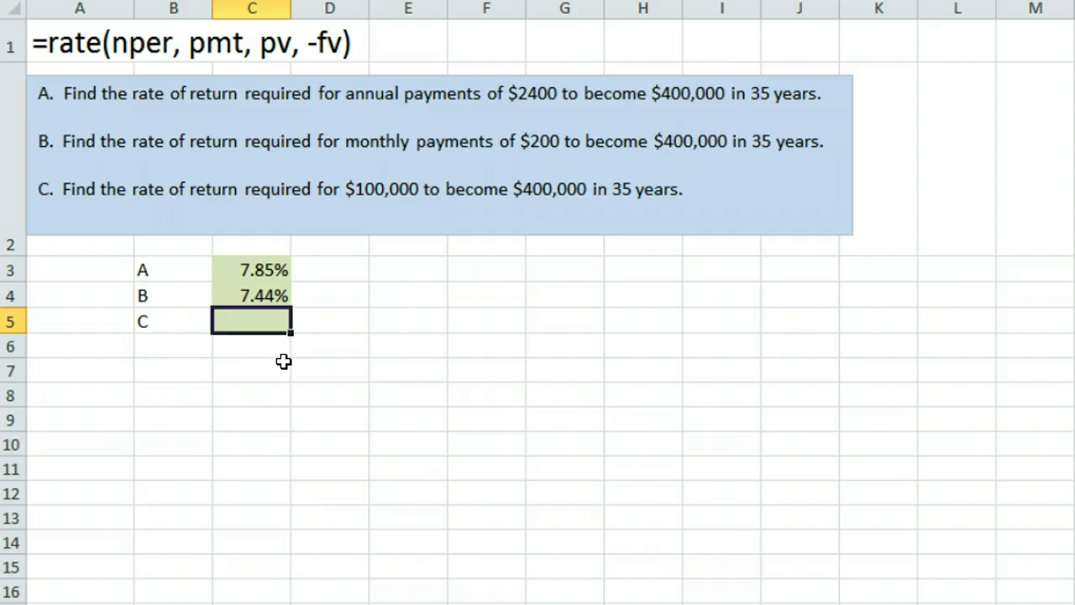
# Calculate scenario C's required rate for the lump sum in cell C5 with the formula =rate(35,0,100000,-400000)
pyautogui.write('=rate(')
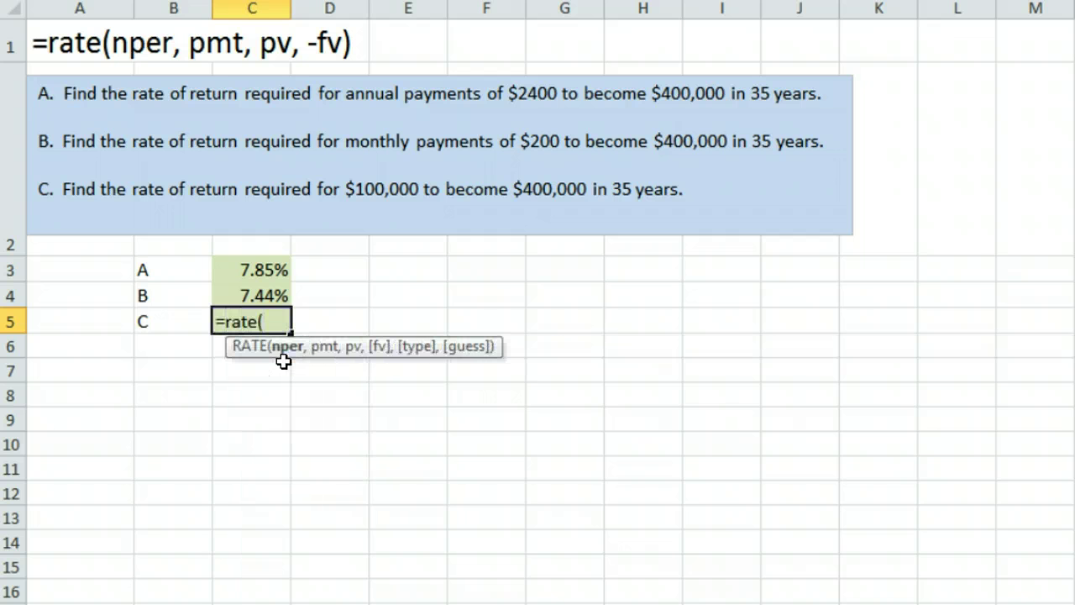
pyautogui.write('35,')
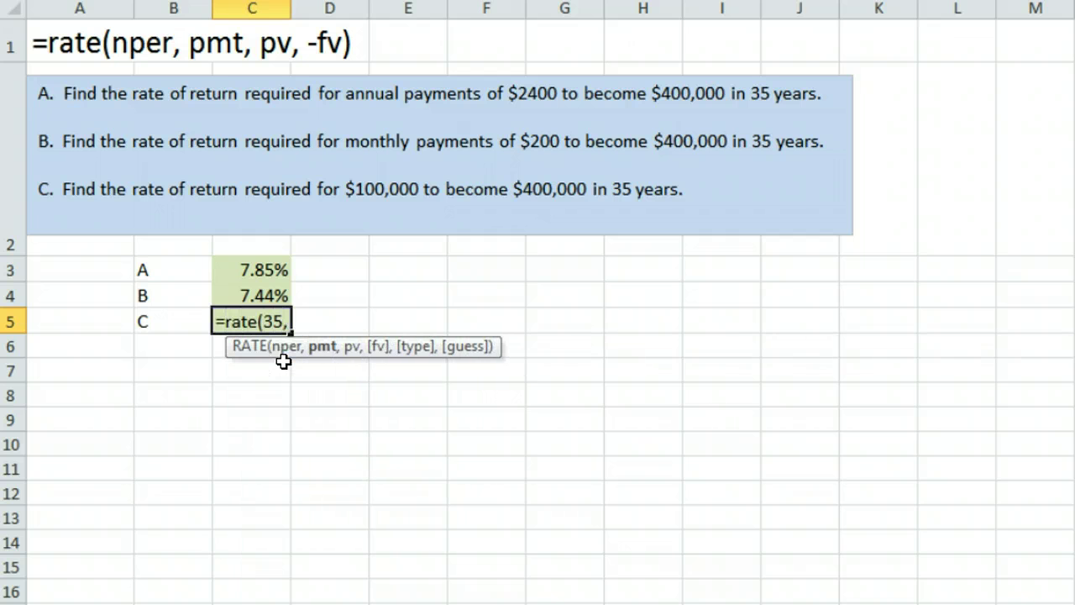
pyautogui.write('0,')
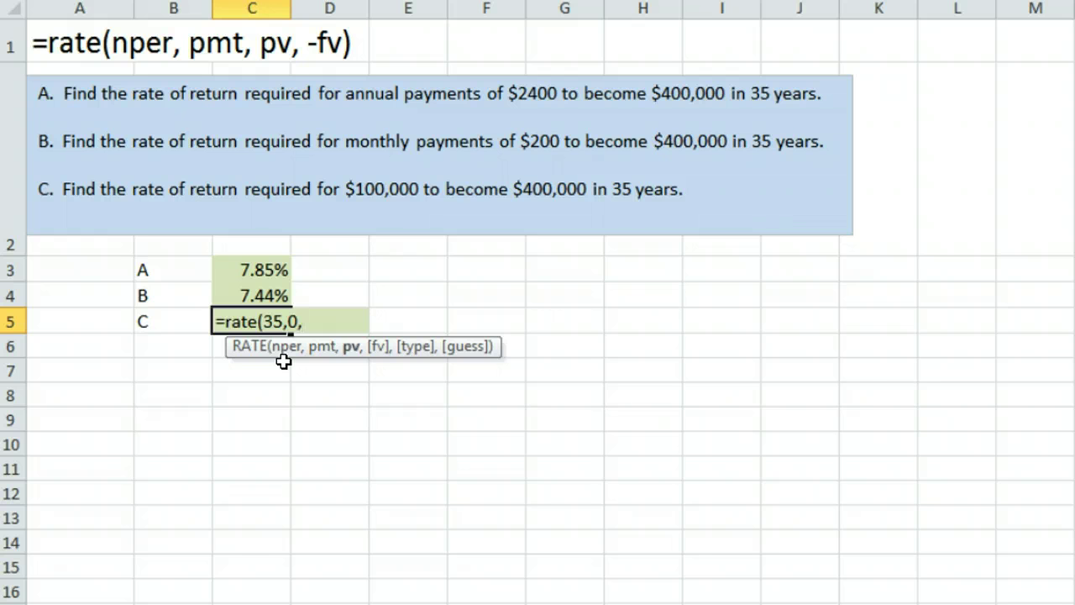
pyautogui.write('100000,-40')
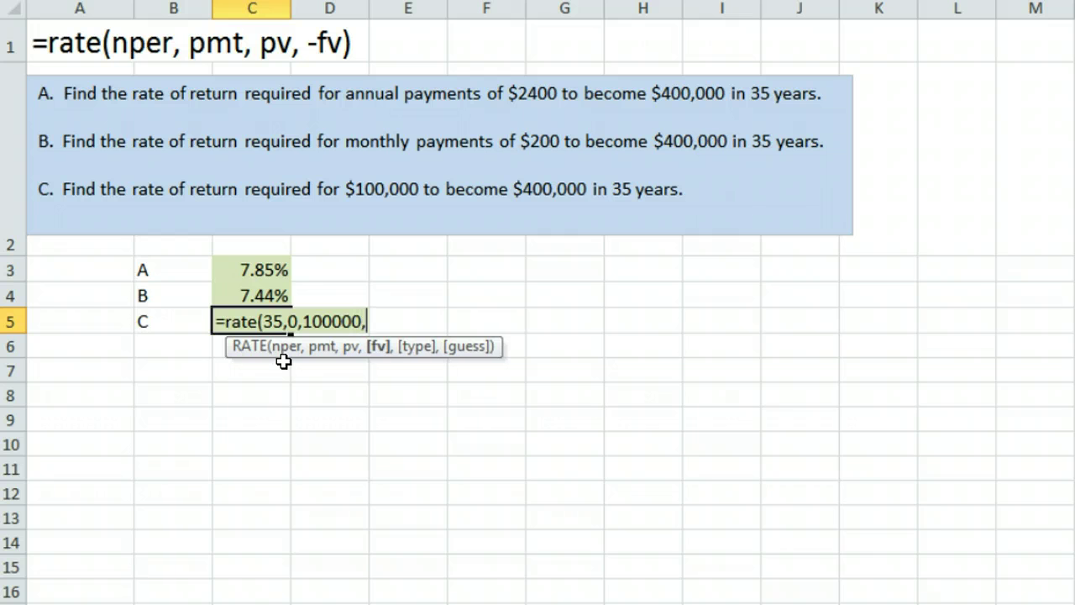
pyautogui.write('0000)')
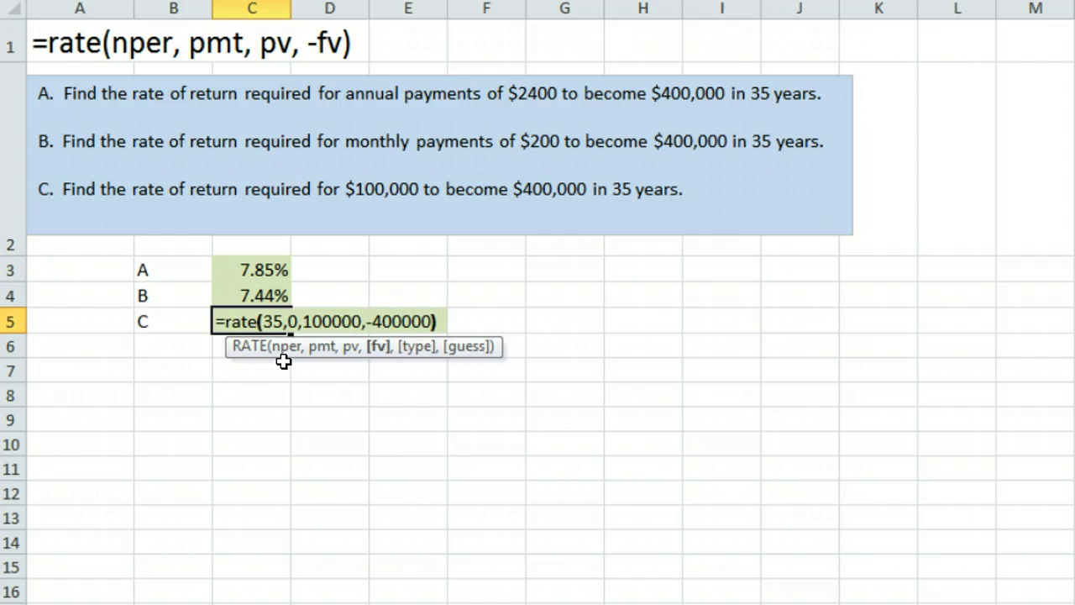
pyautogui.press('Return')
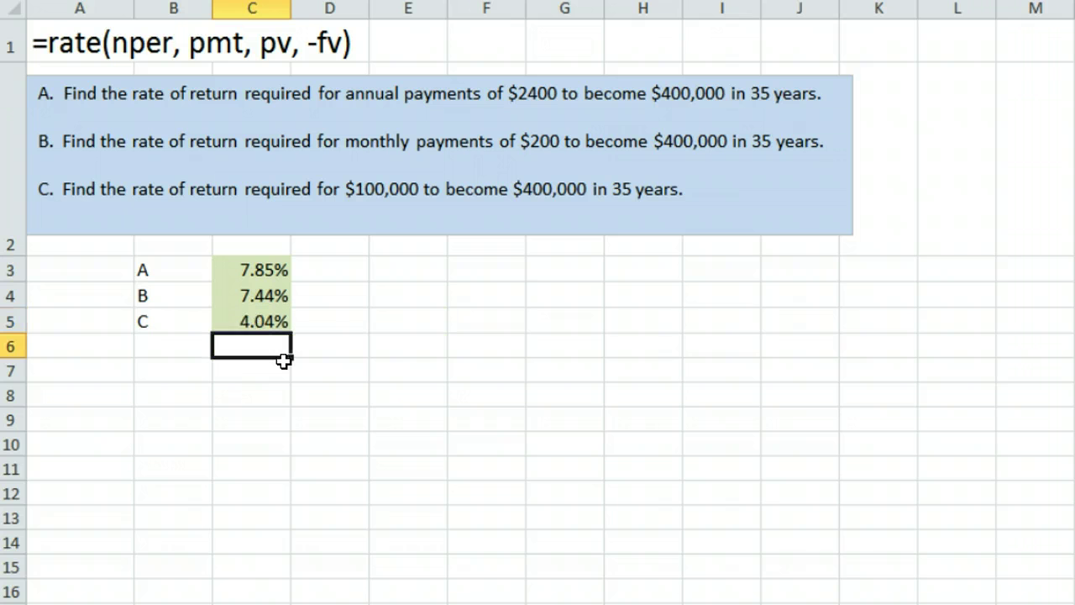